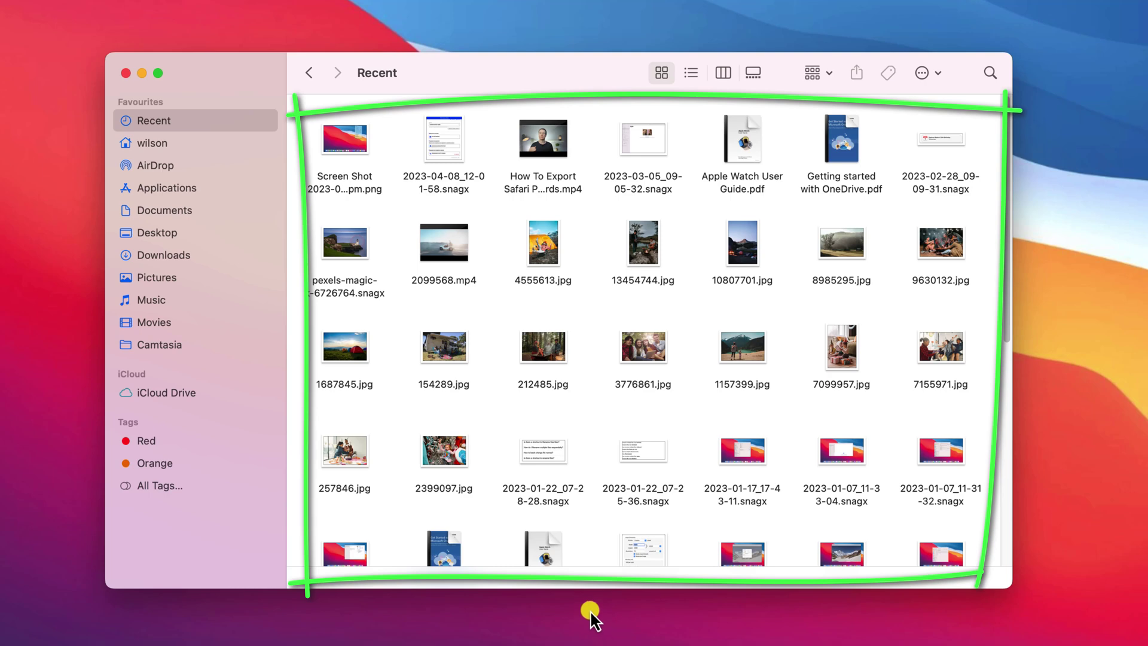
Step: Select then deselect all files in Recent, and dismiss the Recent sidebar entry's context menu
{"action": "key", "text": "super+a"}
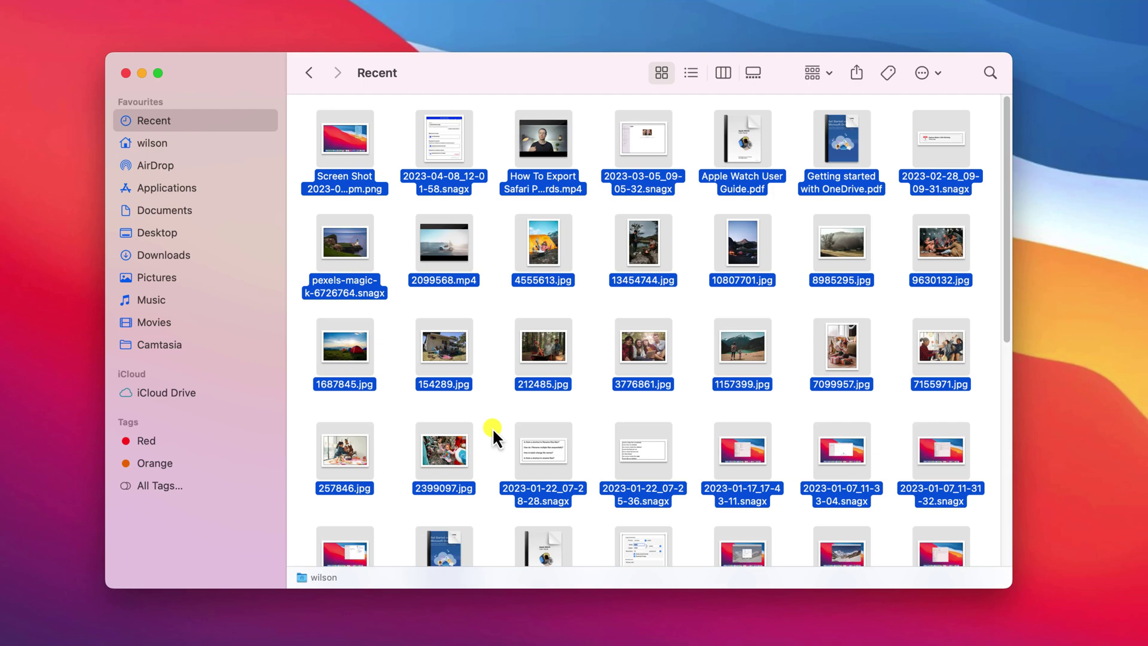
{"action": "left_click", "coordinate": [492, 428]}
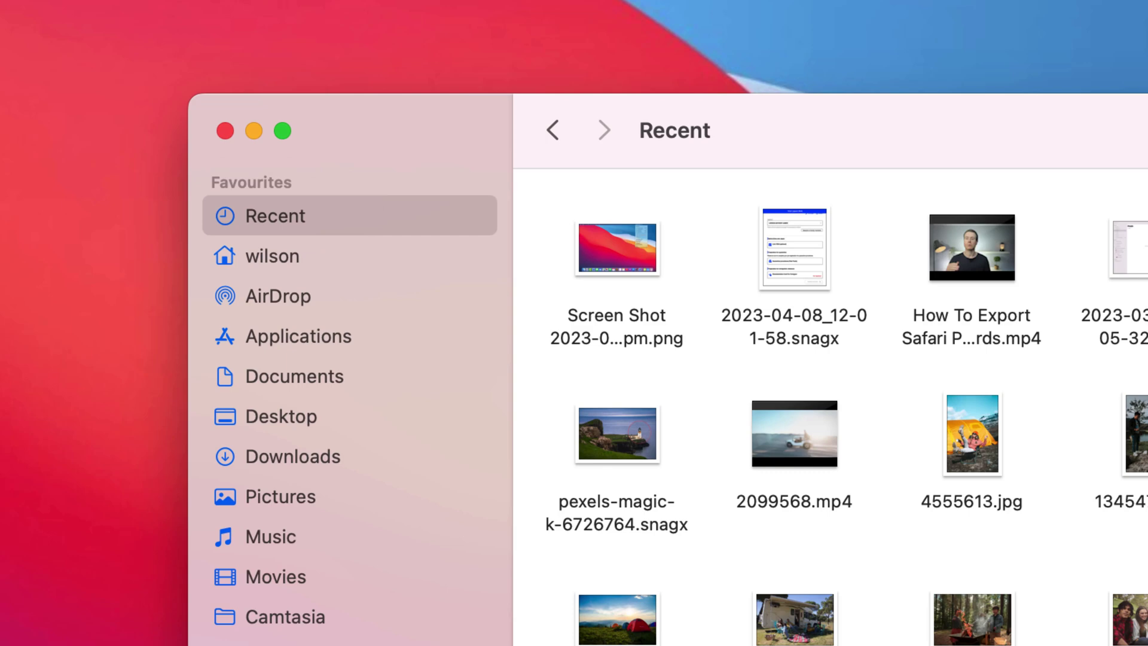
{"action": "right_click", "coordinate": [412, 215]}
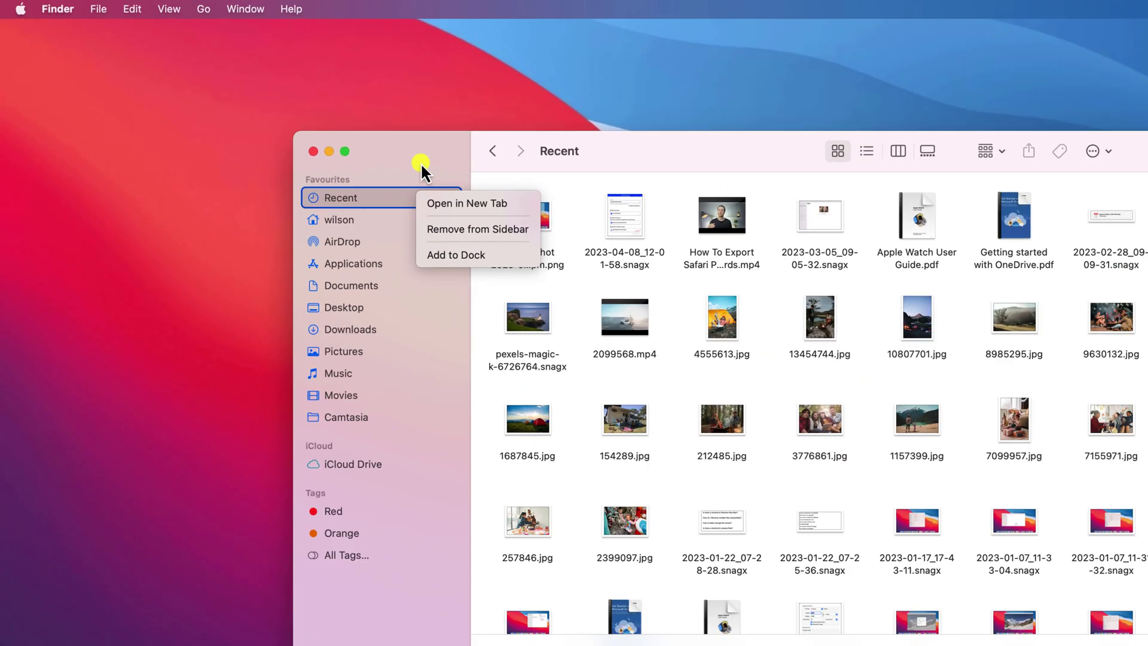
{"action": "left_click", "coordinate": [88, 38]}
Step: Uncheck Recent on the Sidebar tab of Finder Settings
{"action": "left_click", "coordinate": [42, 6]}
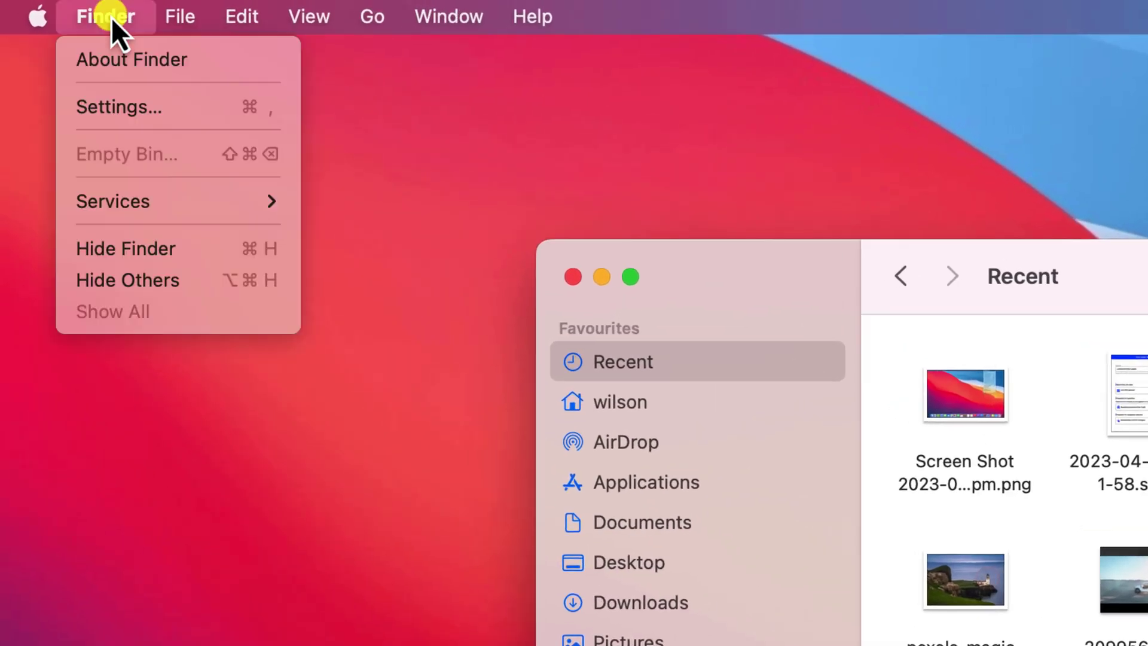
{"action": "left_click", "coordinate": [152, 111]}
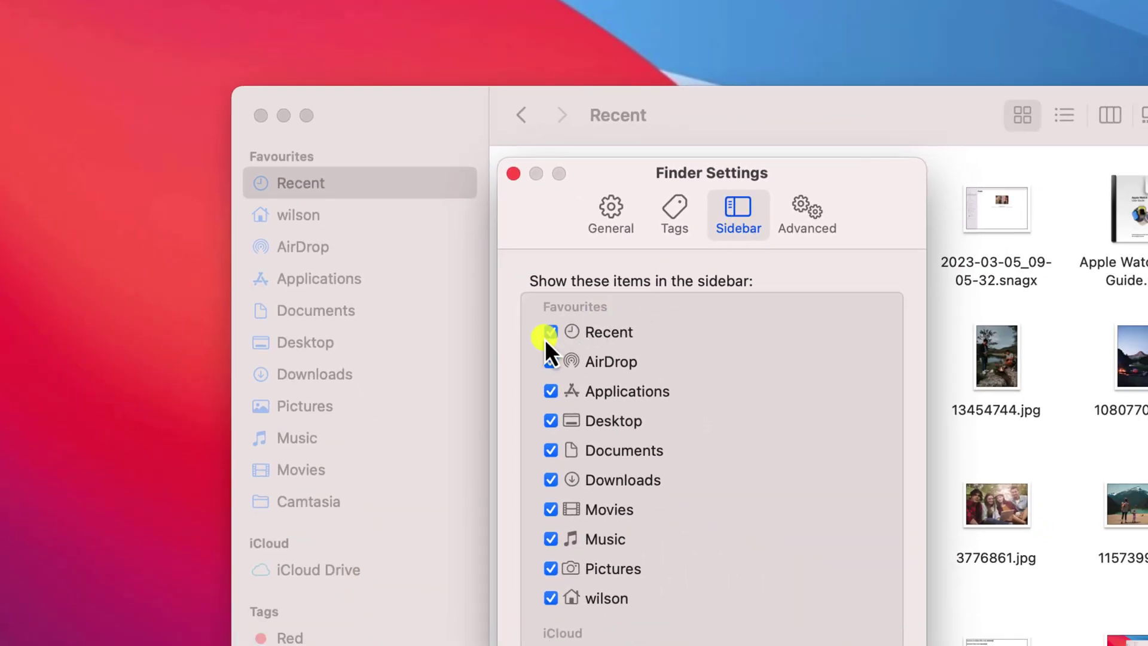
{"action": "left_click", "coordinate": [549, 332]}
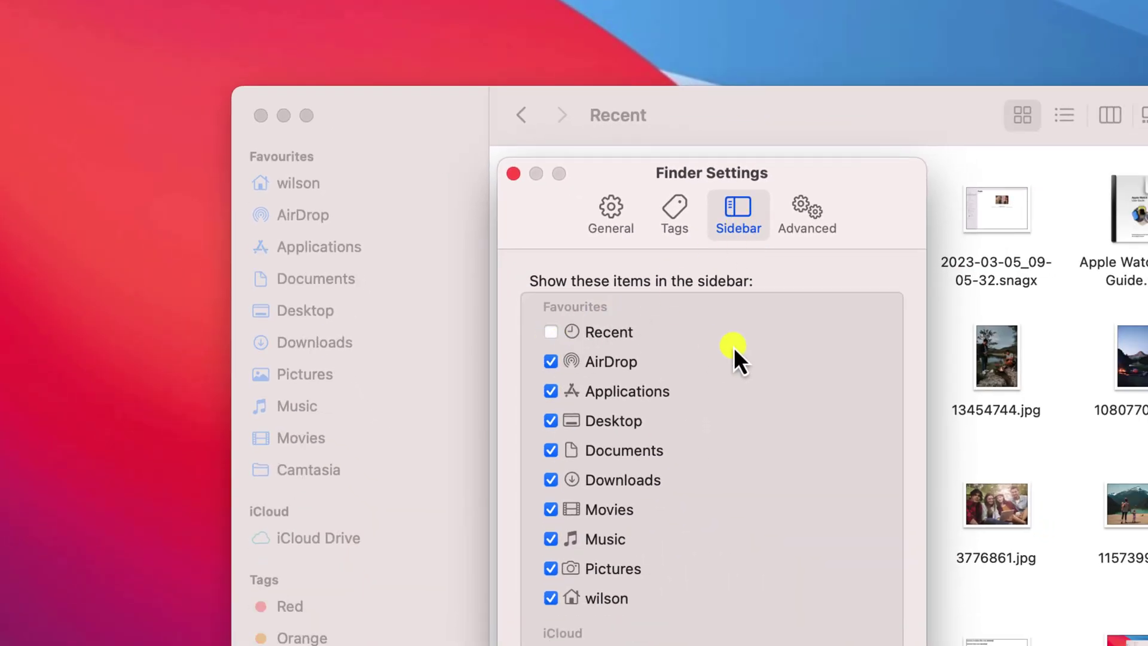
Step: Keep new Finder windows showing the home folder on the General tab, then close Settings
{"action": "left_click", "coordinate": [626, 230]}
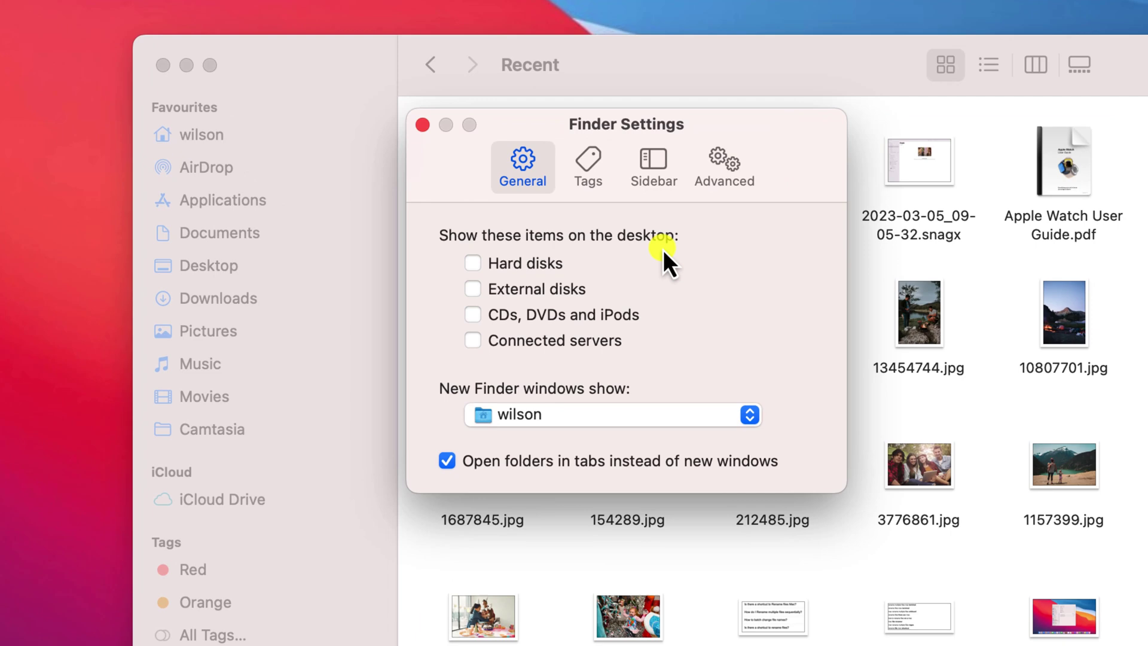
{"action": "left_click", "coordinate": [748, 416]}
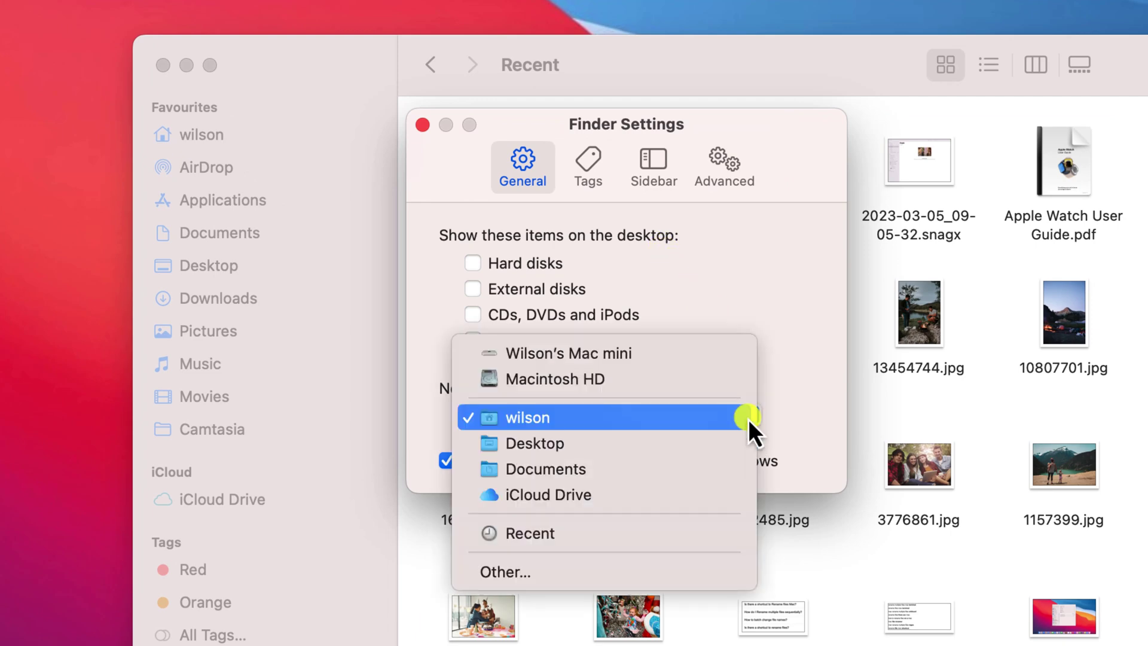
{"action": "left_click", "coordinate": [814, 419]}
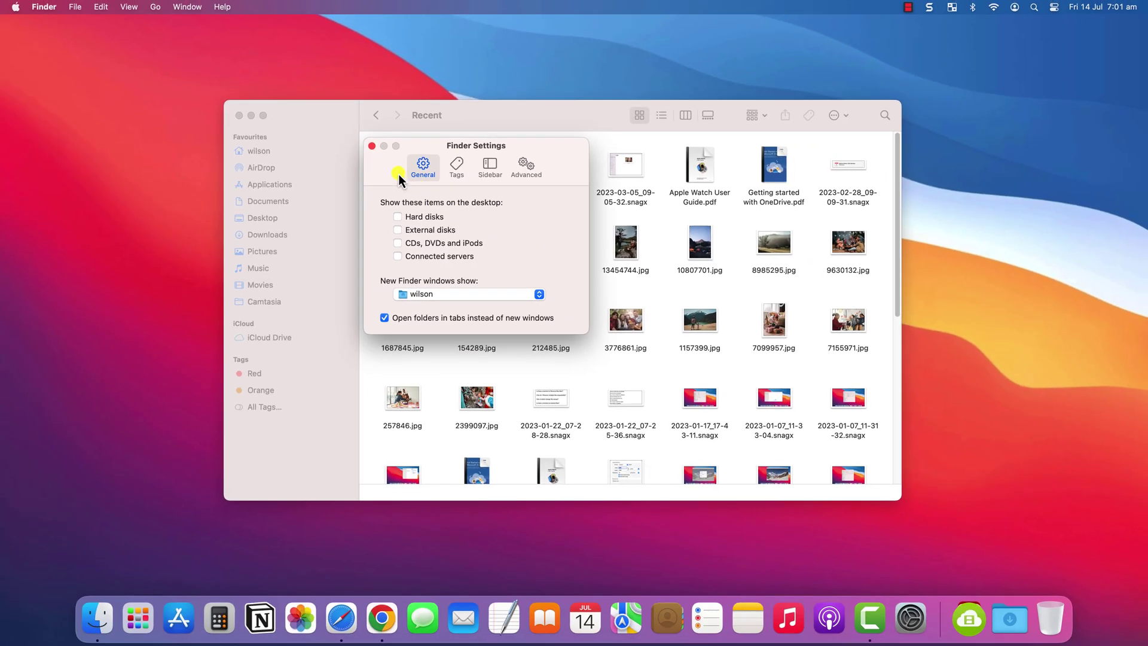
{"action": "left_click", "coordinate": [371, 147]}
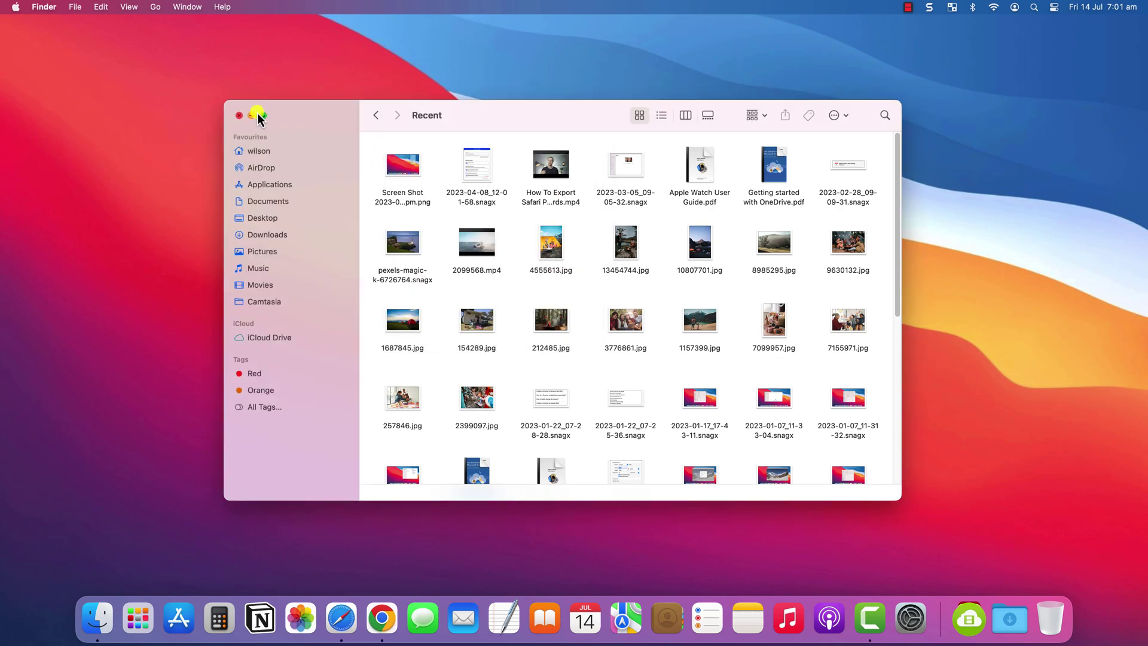
Step: Close the Finder window and clear Go > Recent Folders, confirming the entry is greyed out
{"action": "left_click", "coordinate": [240, 116]}
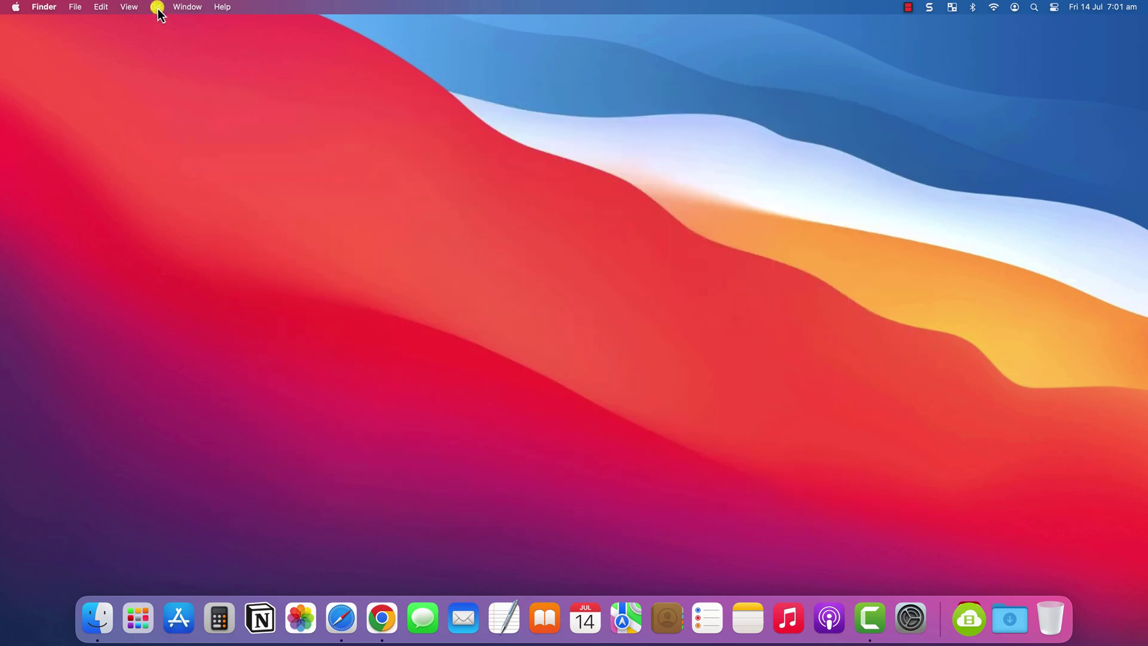
{"action": "left_click", "coordinate": [156, 7]}
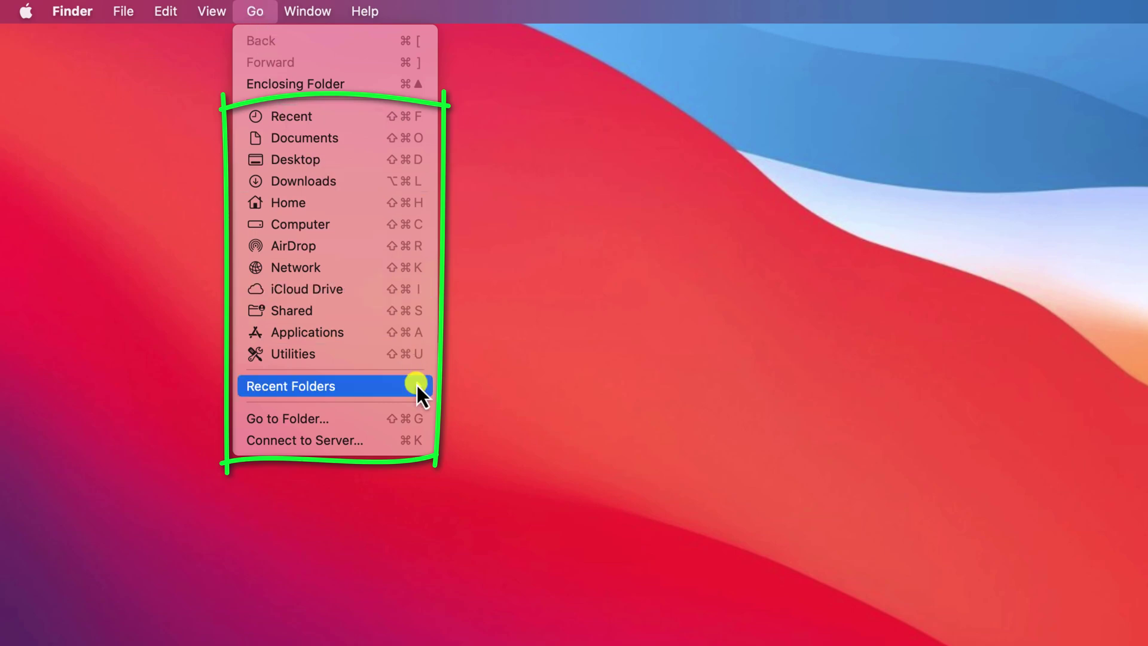
{"action": "mouse_move", "coordinate": [418, 386]}
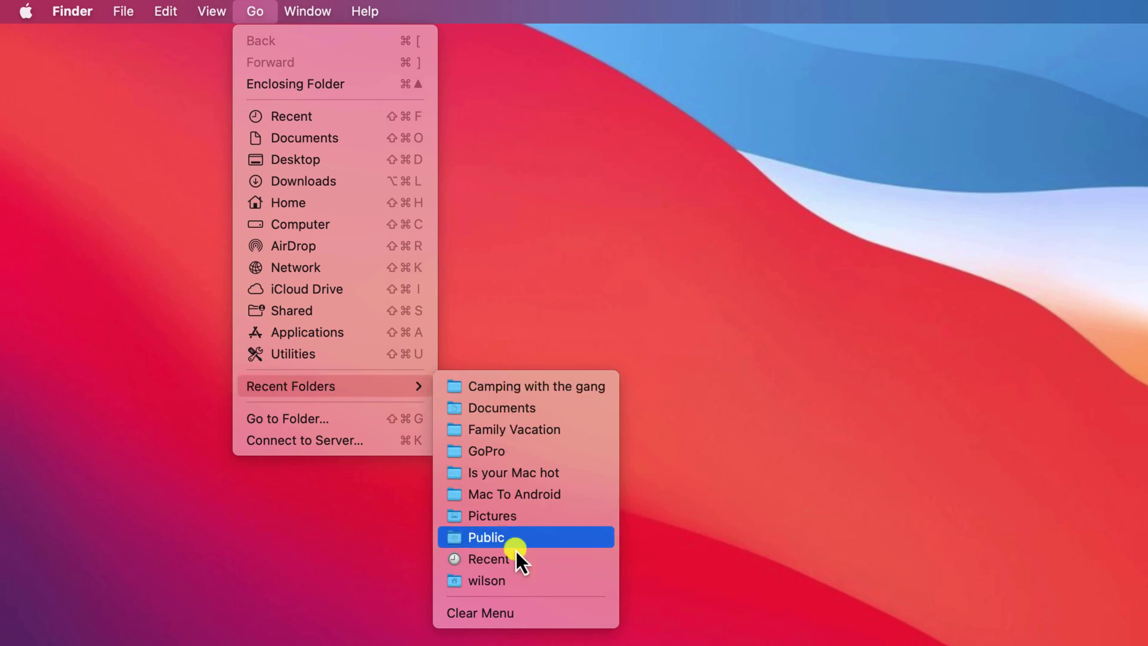
{"action": "left_click", "coordinate": [546, 615]}
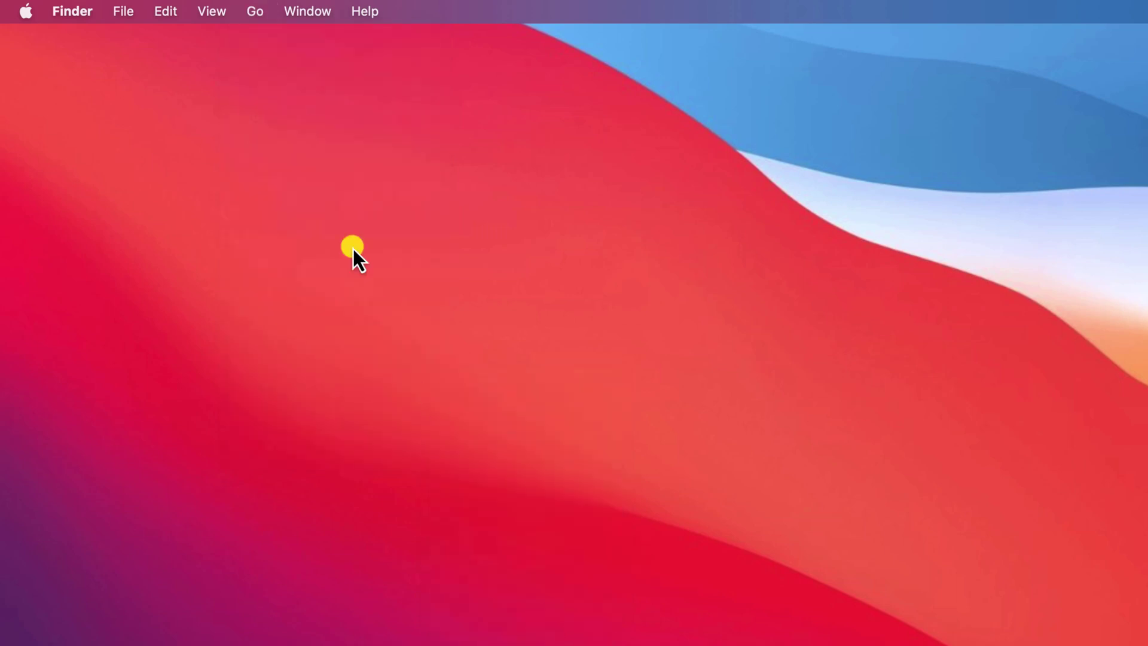
{"action": "left_click", "coordinate": [253, 12]}
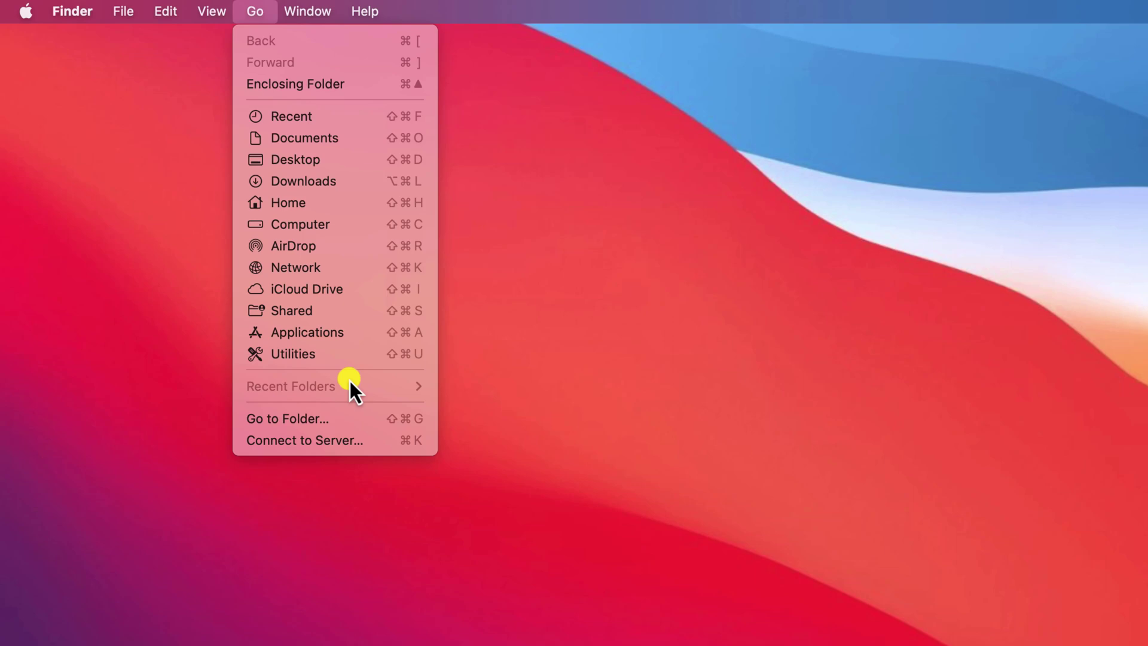
Step: Clear QuickTime Player's File > Open Recent list with Clear Menu
{"action": "left_click", "coordinate": [524, 553]}
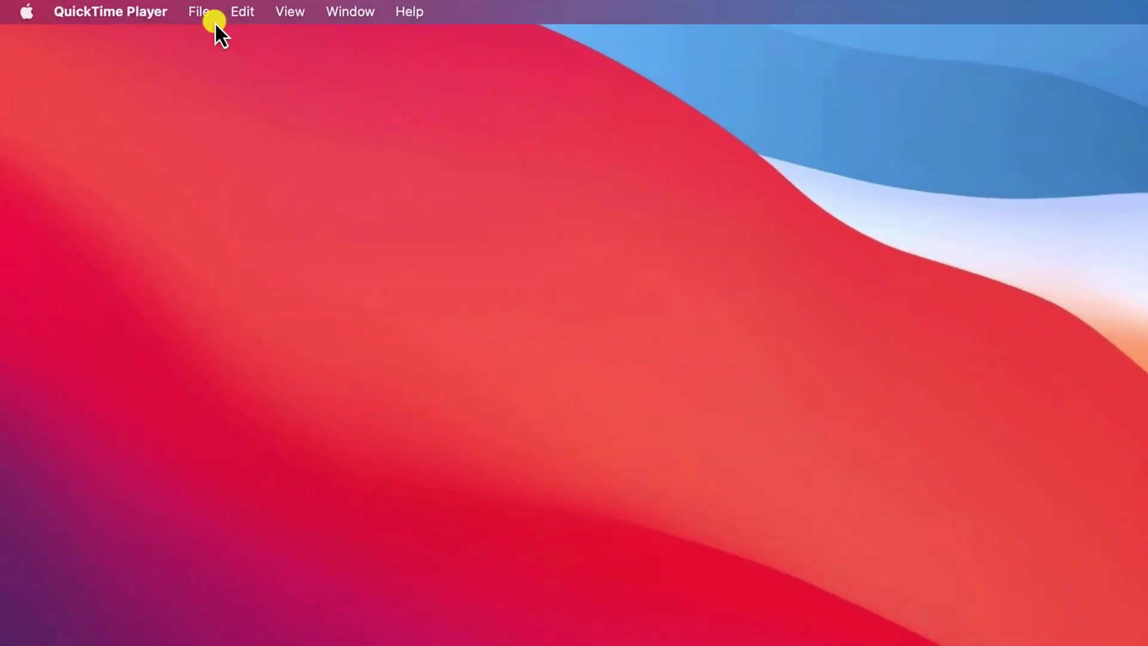
{"action": "left_click", "coordinate": [119, 8]}
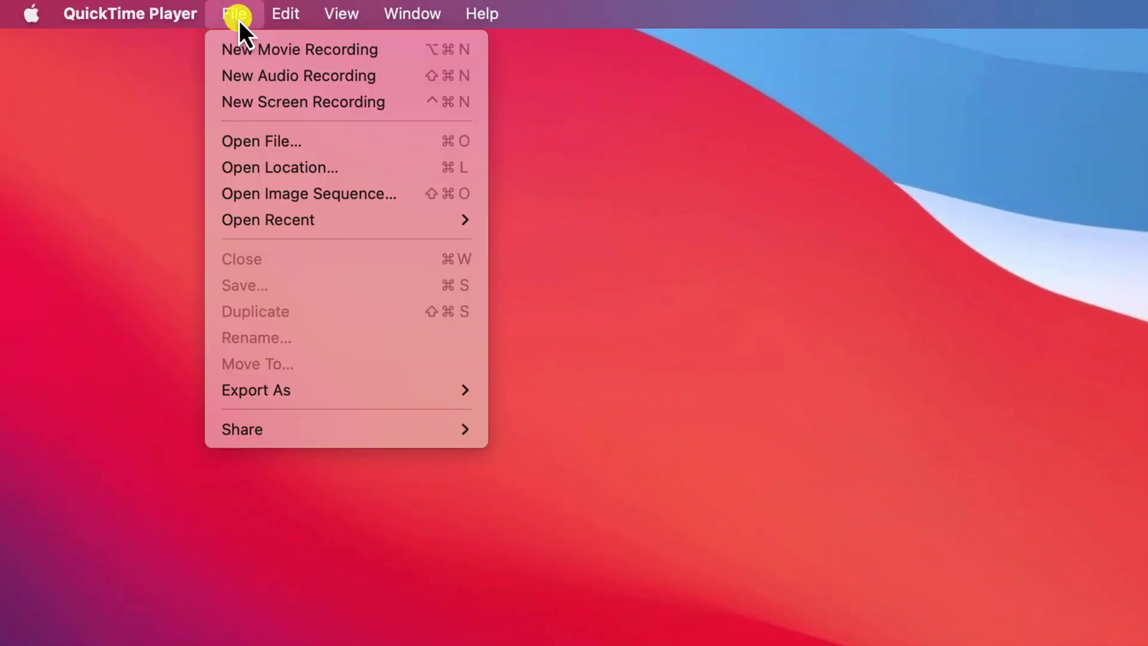
{"action": "mouse_move", "coordinate": [376, 229]}
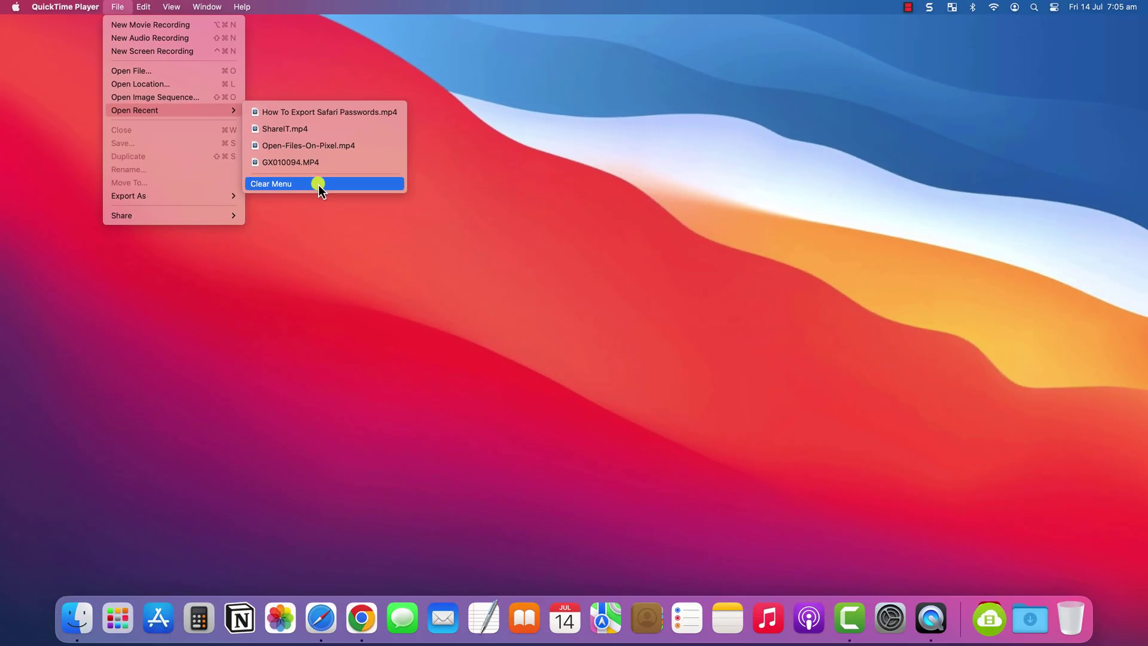
{"action": "left_click", "coordinate": [635, 367]}
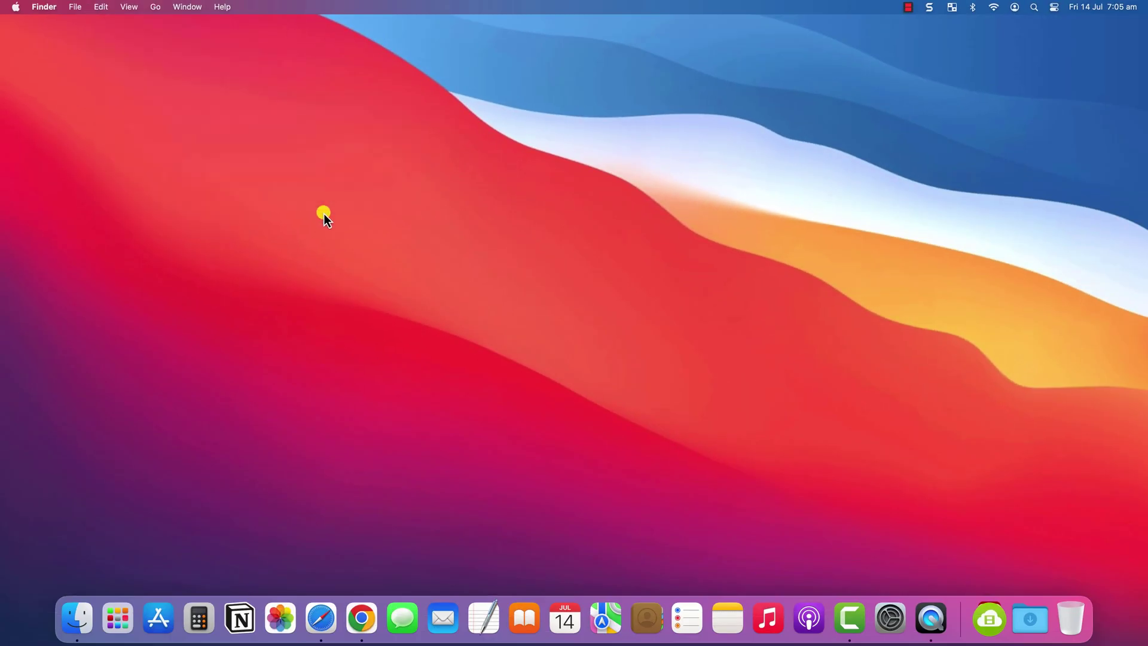
Step: Reach the OnyX 4.4.1 for macOS Ventura 13 download in Safari, then minimise Safari
{"action": "left_click", "coordinate": [342, 622]}
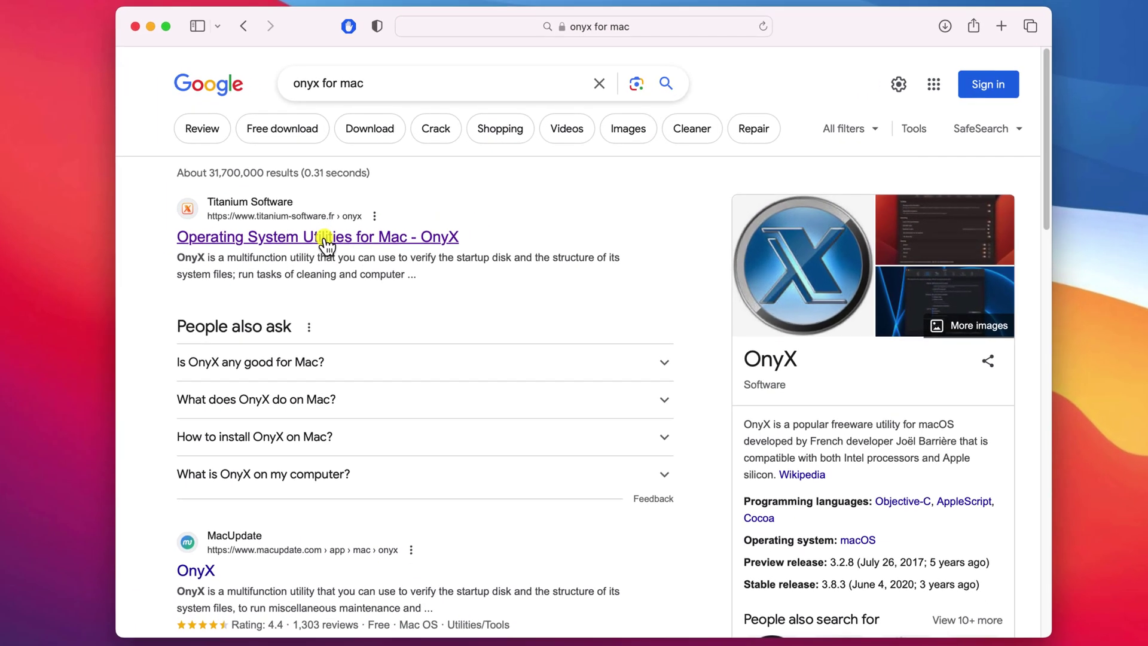
{"action": "left_click", "coordinate": [324, 238]}
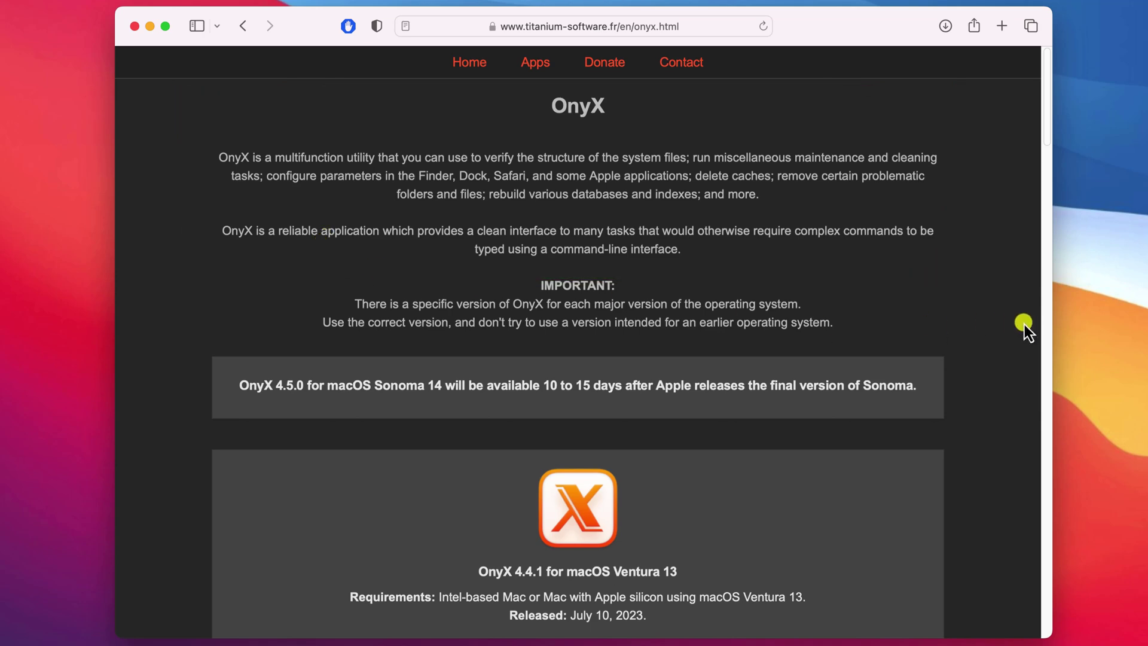
{"action": "left_click_drag", "start_coordinate": [1048, 141], "coordinate": [1050, 167]}
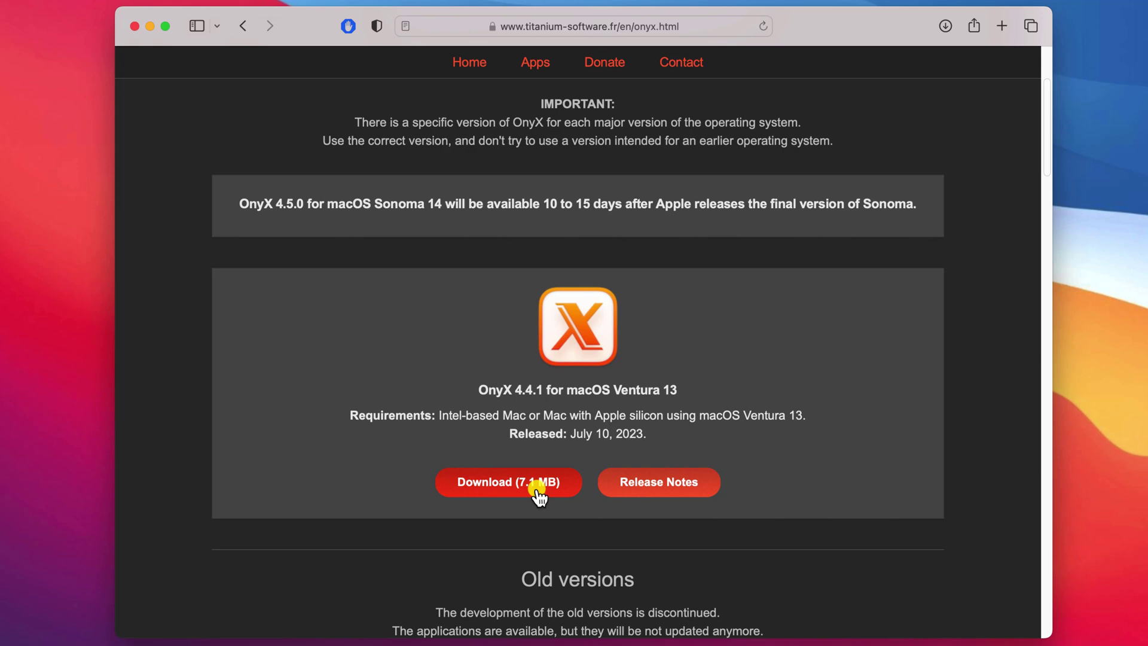
{"action": "left_click", "coordinate": [150, 26]}
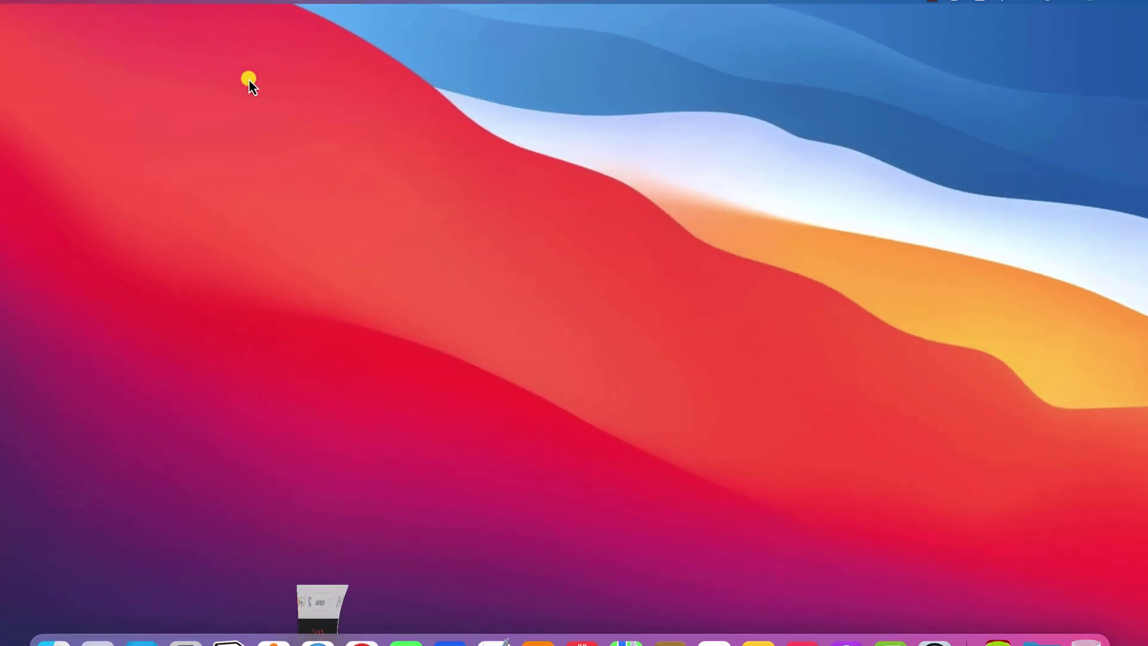
Step: Launch OnyX.app from the Applications stack and authenticate with the administrator password
{"action": "left_click", "coordinate": [969, 617]}
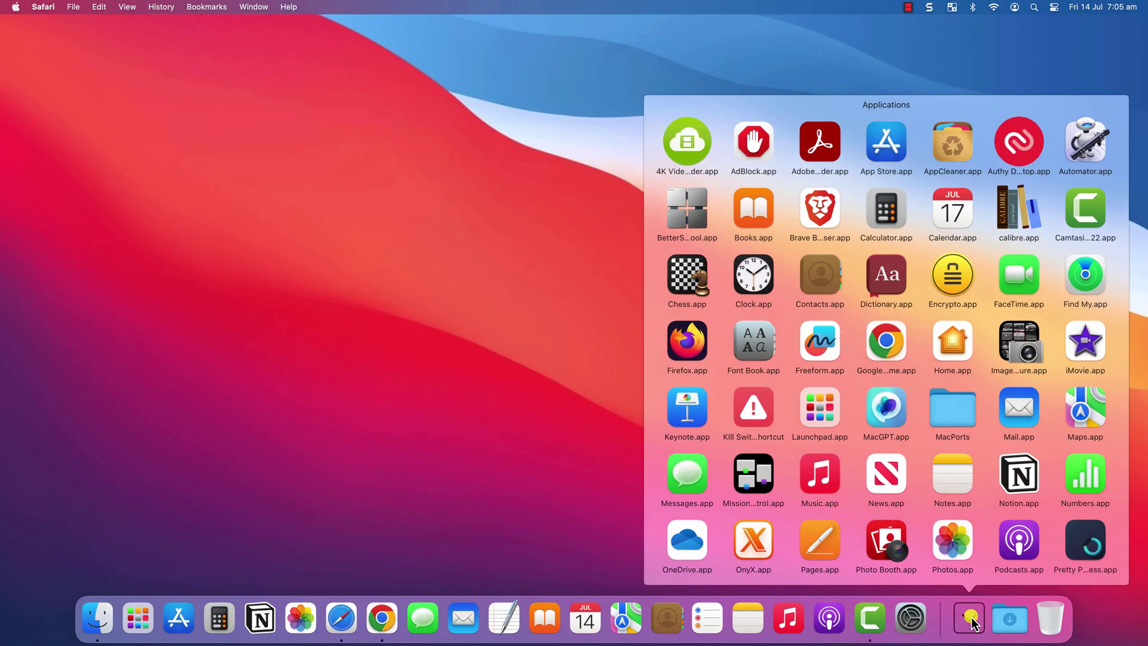
{"action": "left_click", "coordinate": [754, 542]}
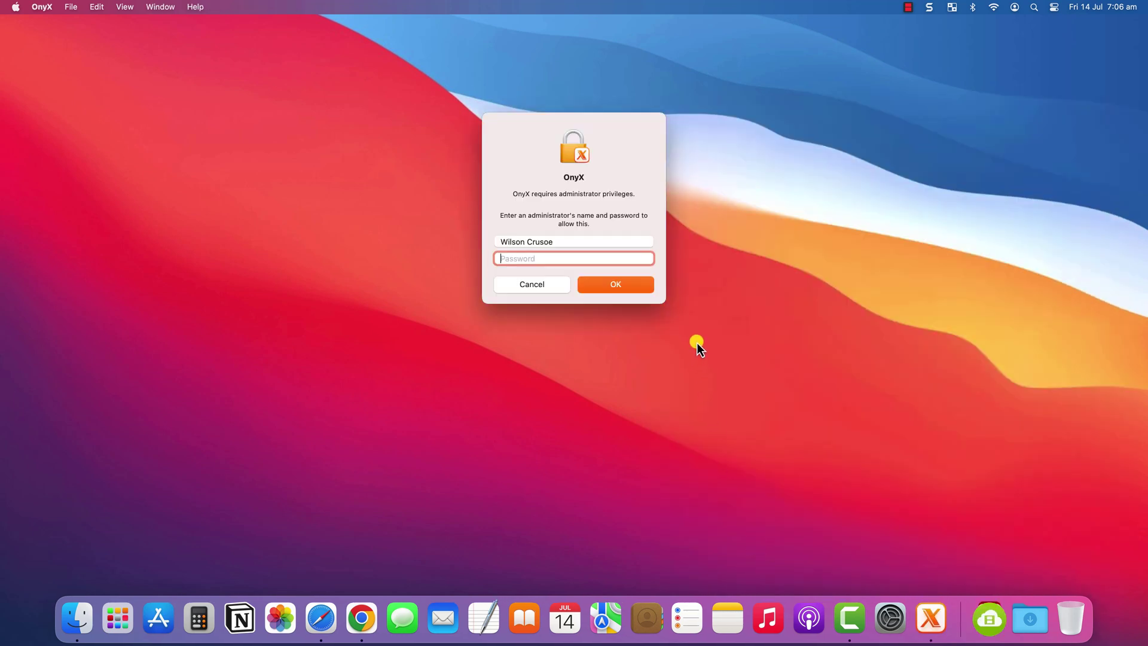
{"action": "type", "text": "••••••••••"}
{"action": "key", "text": "Return"}
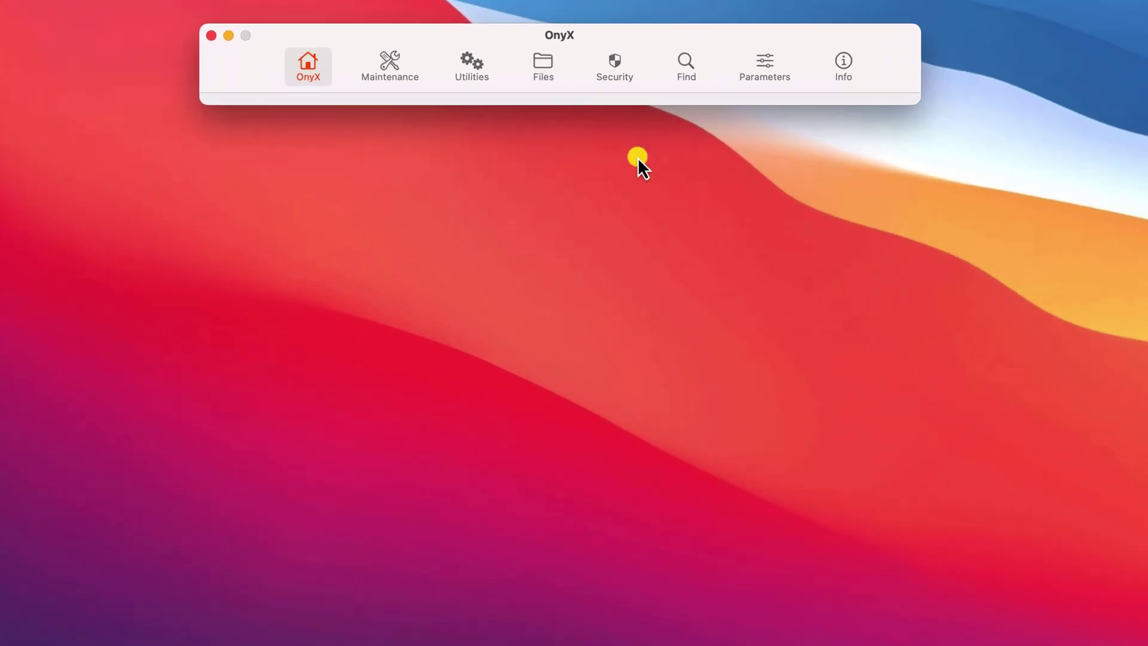
Step: Browse OnyX's Maintenance and Utilities tabs, ending on the Files visibility options
{"action": "left_click", "coordinate": [389, 73]}
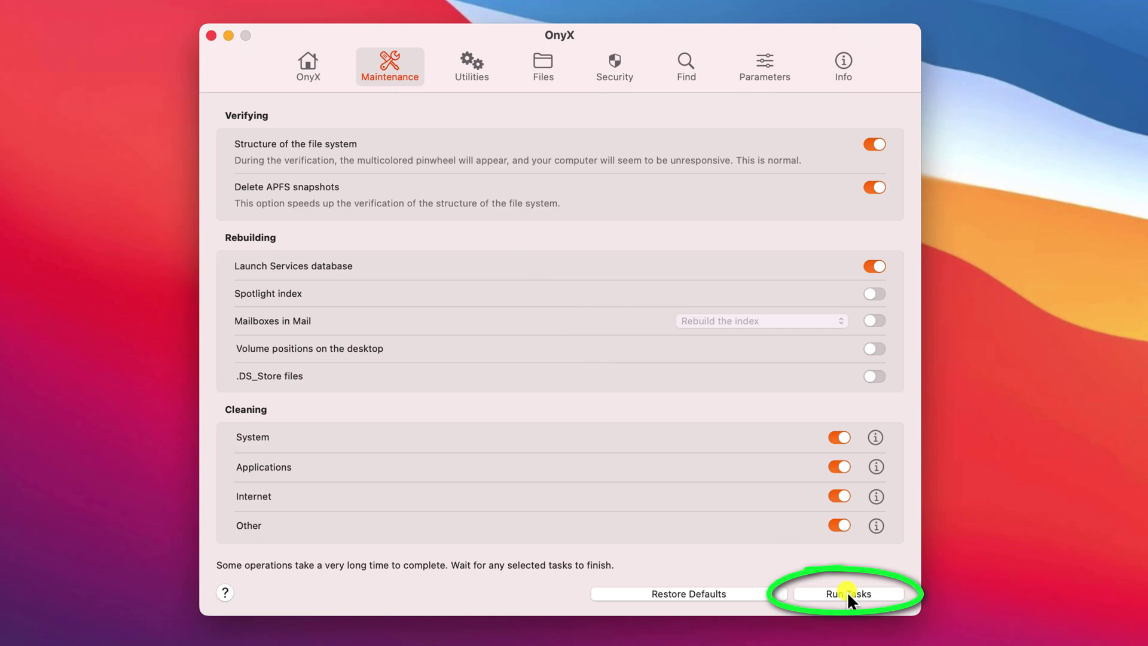
{"action": "left_click", "coordinate": [469, 69]}
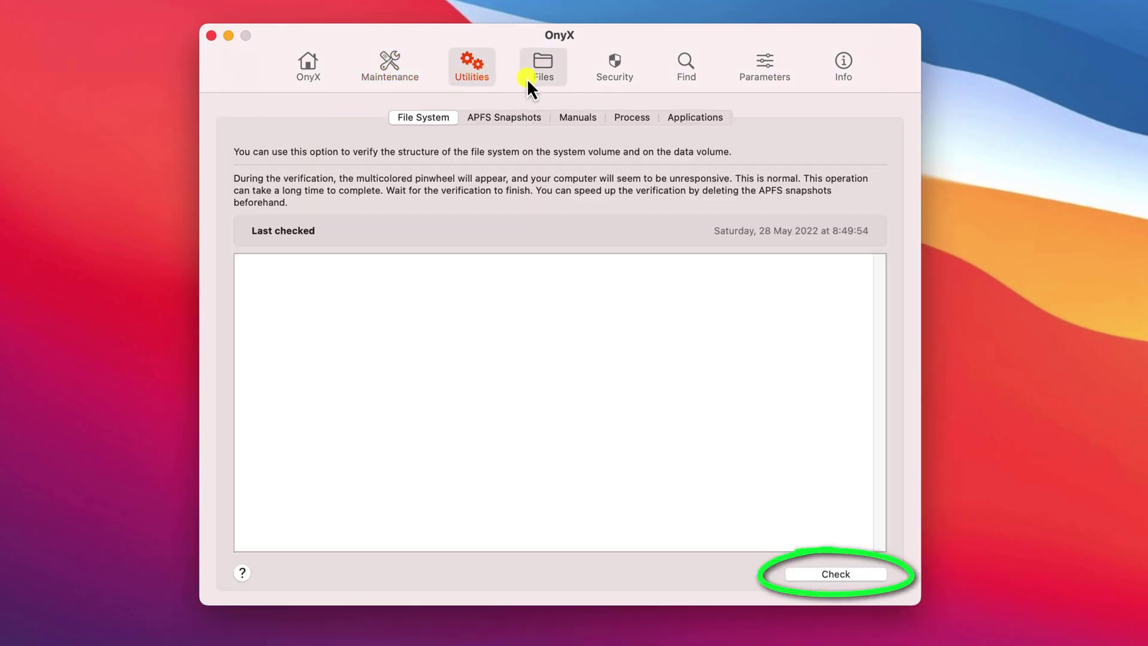
{"action": "left_click", "coordinate": [542, 77]}
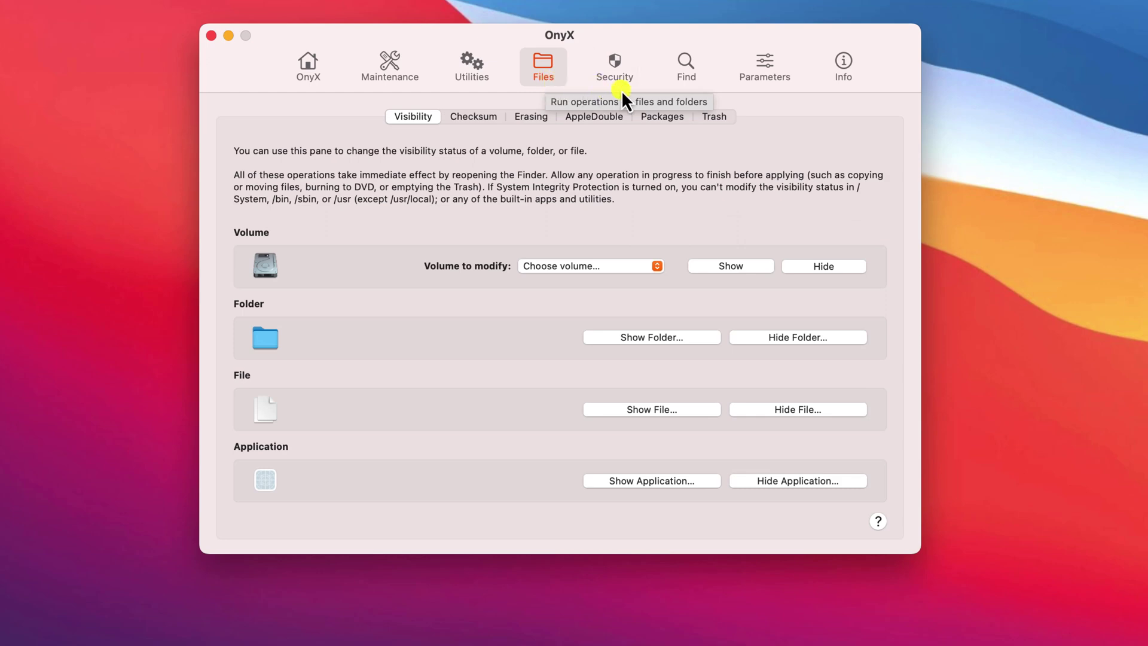
Step: Switch off 'Display an Open Recent menu item in the File menu' under OnyX Parameters > General
{"action": "left_click", "coordinate": [766, 80]}
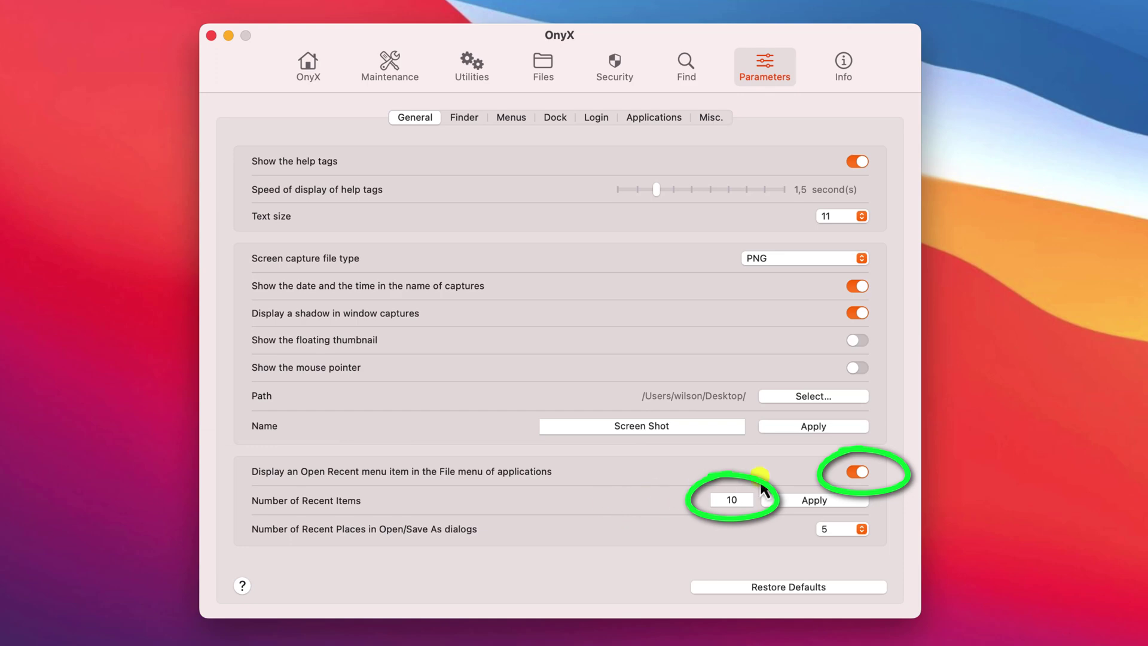
{"action": "left_click", "coordinate": [856, 474]}
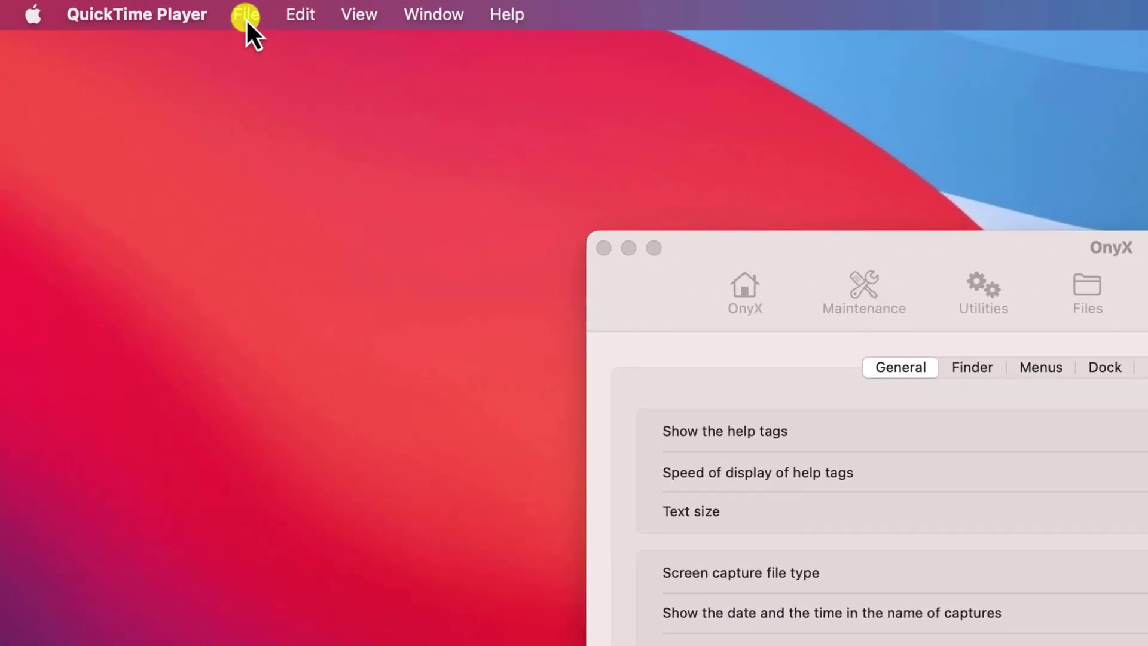
Step: Check that QuickTime Player's File > Open Recent lists only Clear Menu
{"action": "left_click", "coordinate": [246, 18]}
{"action": "mouse_move", "coordinate": [421, 231]}
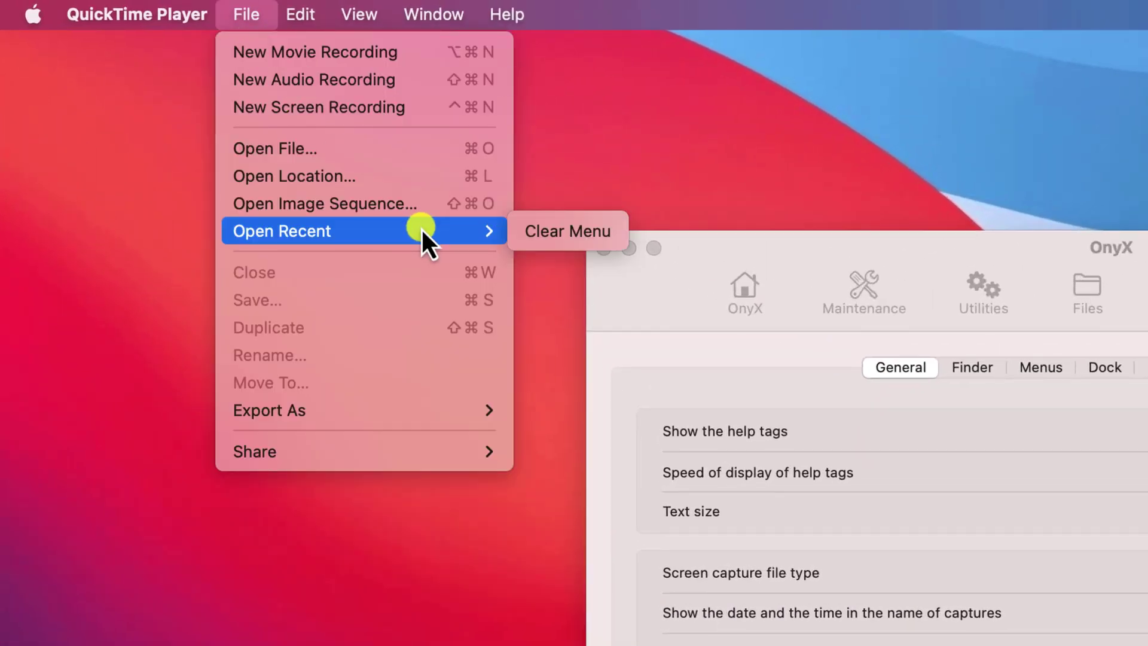